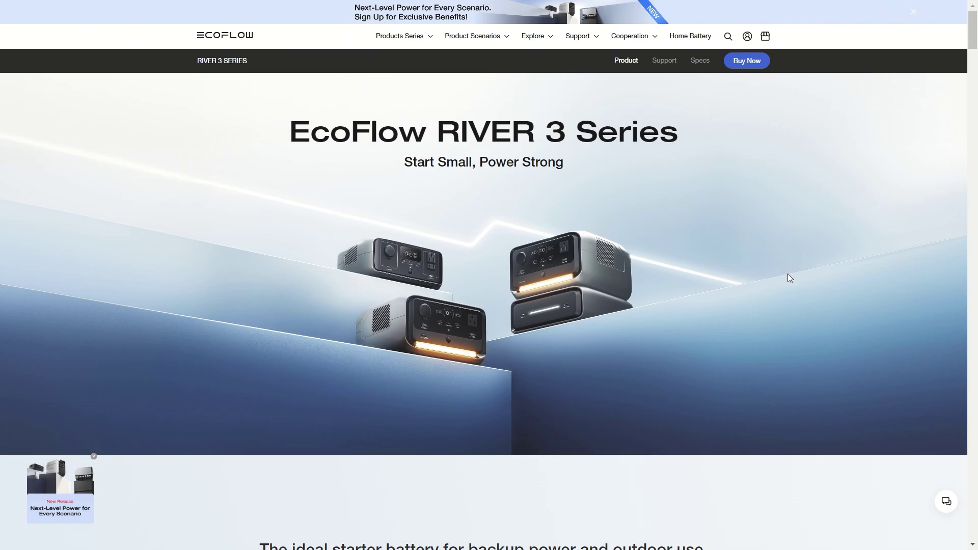
pyautogui.scroll(-5, 742, 233)
pyautogui.scroll(-5, 744, 245)
pyautogui.scroll(-1, 747, 251)
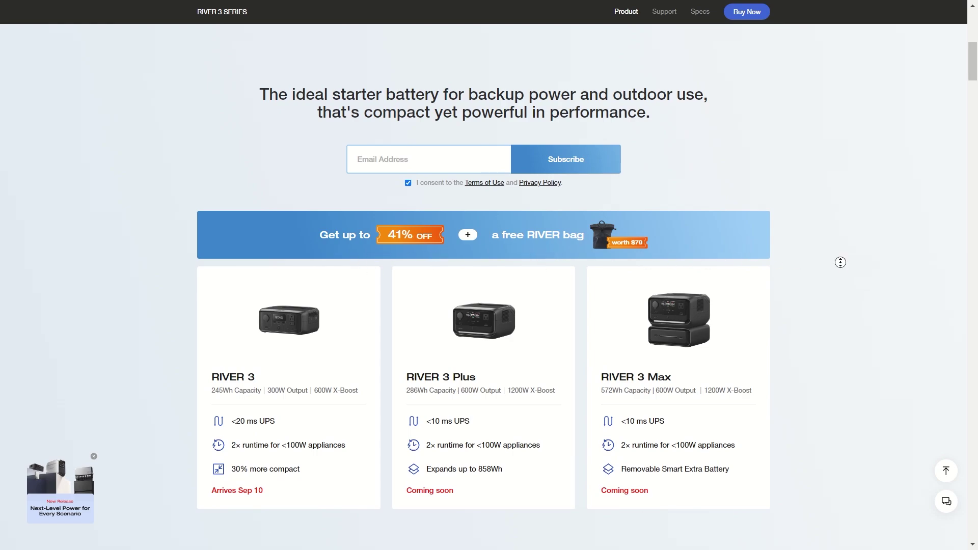
# Step: Check the Smart outage alert and UPS-friendly design features, then autoscroll to the runtime comparison
pyautogui.middleClick(839, 262)
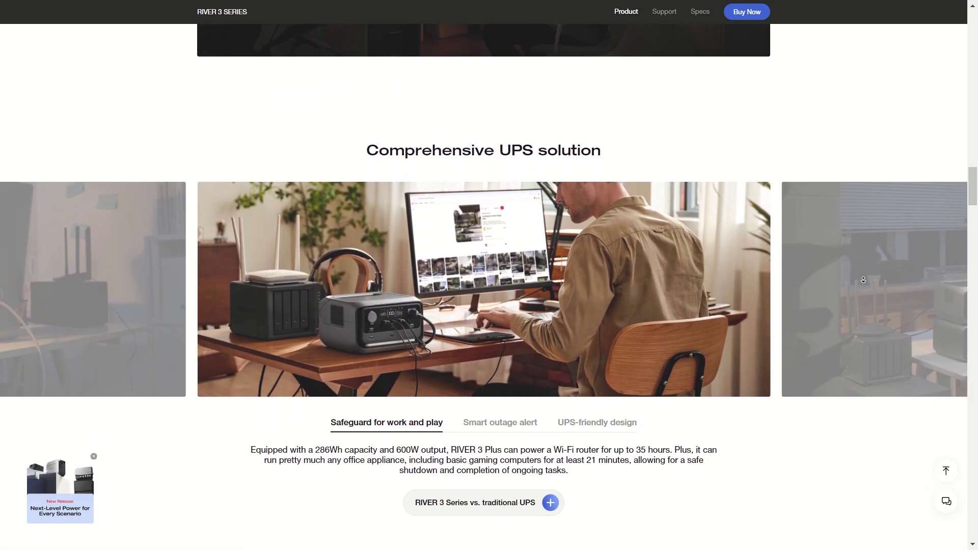
pyautogui.click(864, 280)
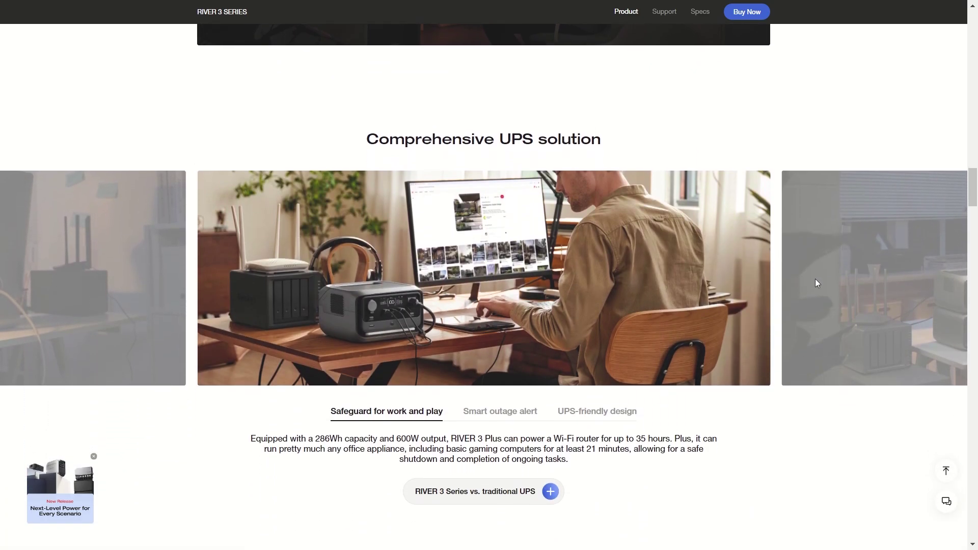
pyautogui.click(512, 411)
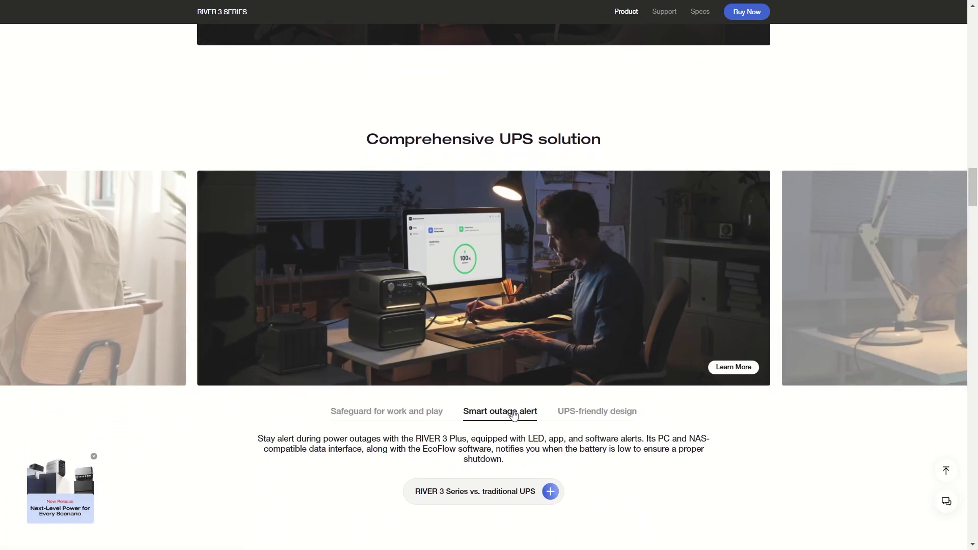
pyautogui.click(602, 415)
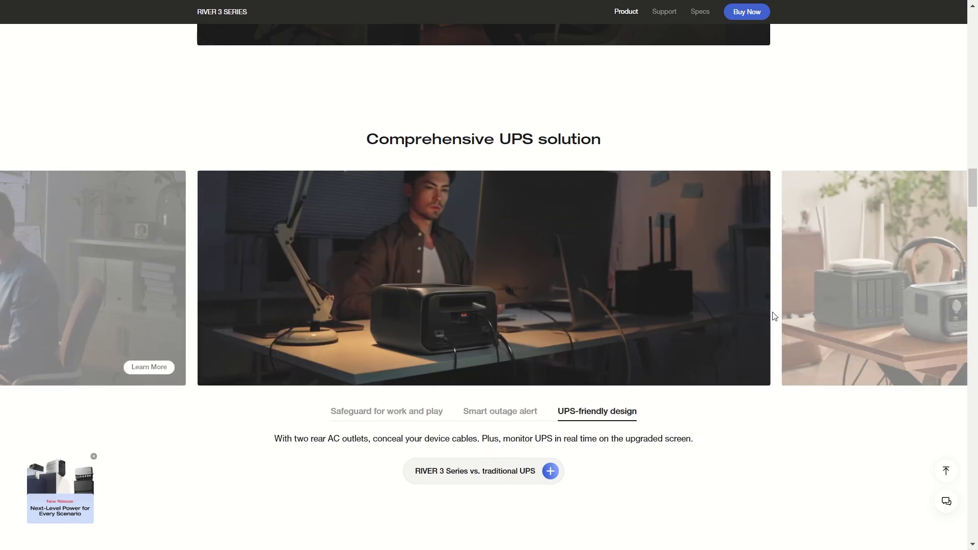
pyautogui.middleClick(774, 316)
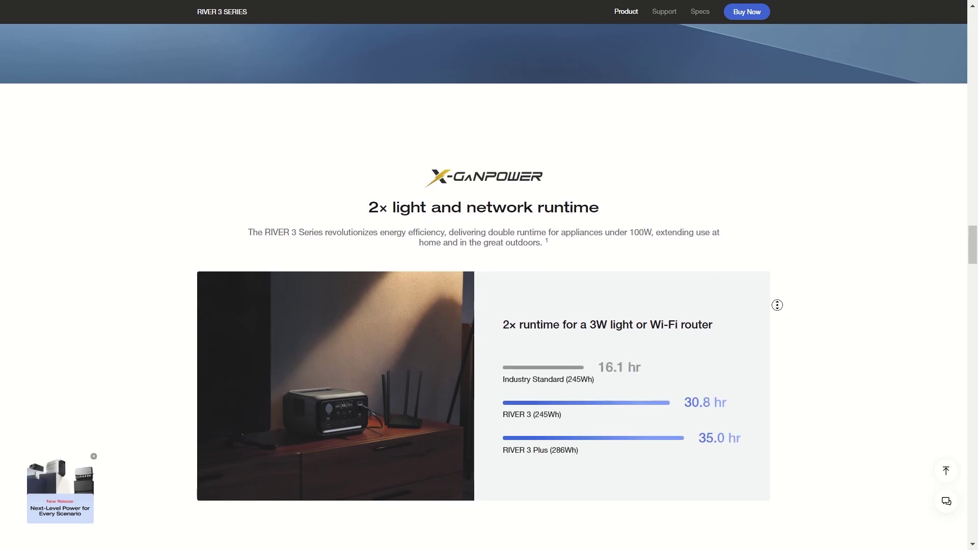
pyautogui.scroll(-6, 795, 273)
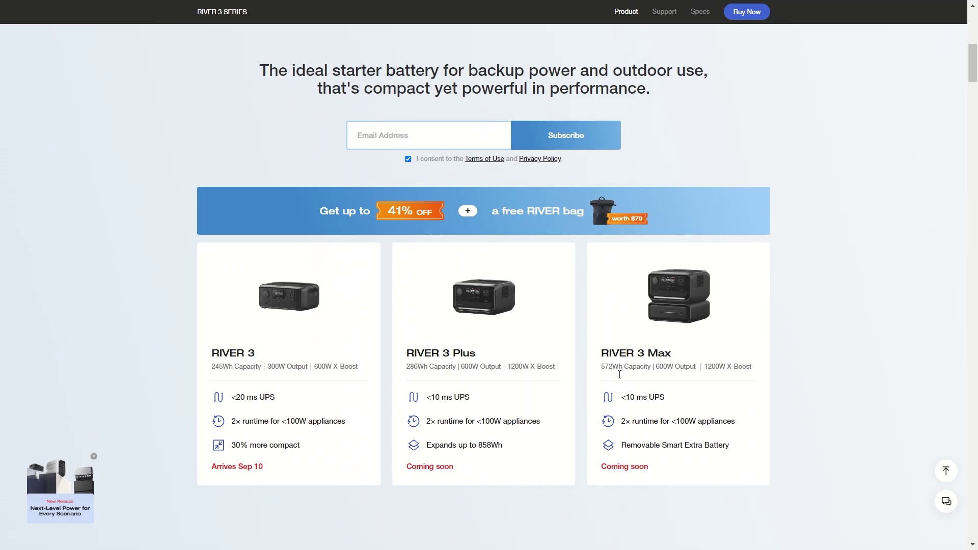
pyautogui.scroll(-1, 862, 288)
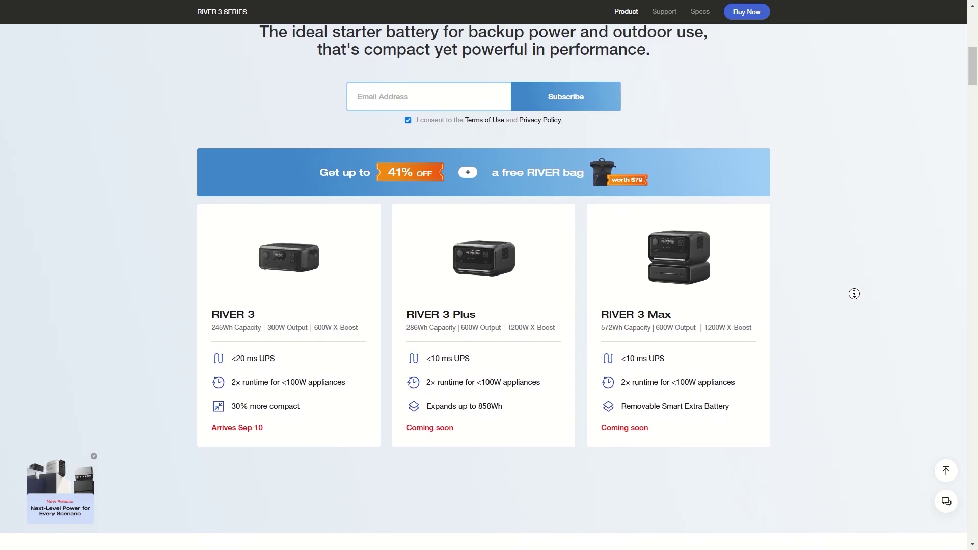
pyautogui.scroll(8, 861, 297)
pyautogui.scroll(-10, 861, 250)
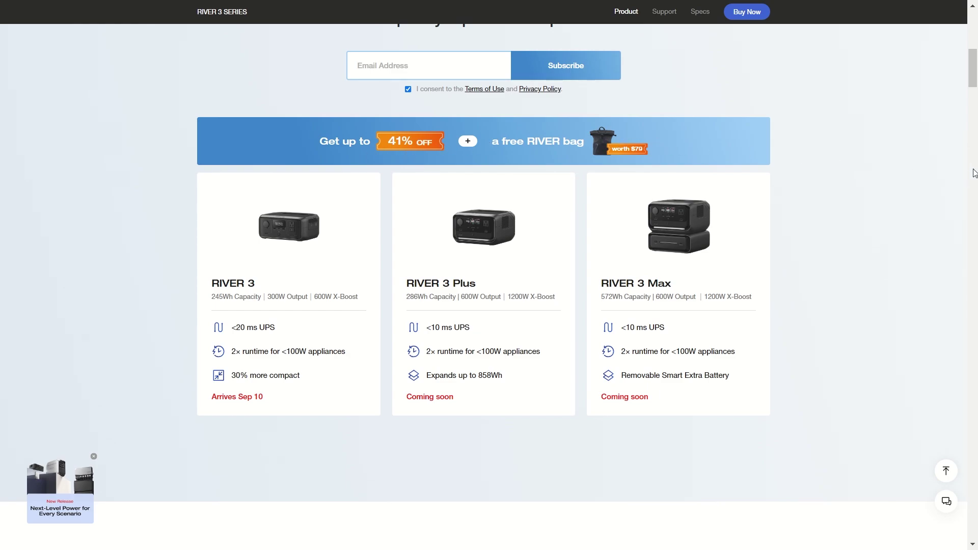
pyautogui.scroll(-10, 866, 236)
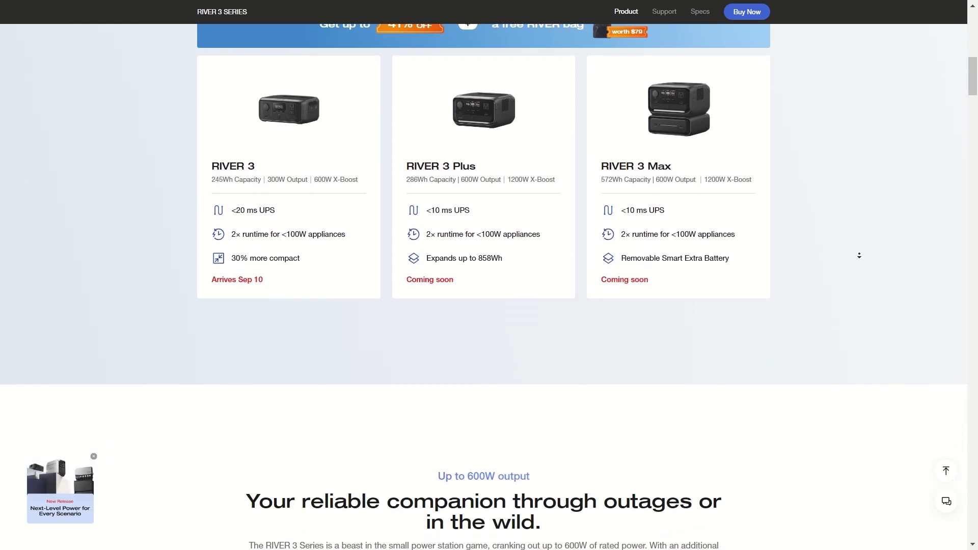
pyautogui.scroll(-3, 866, 235)
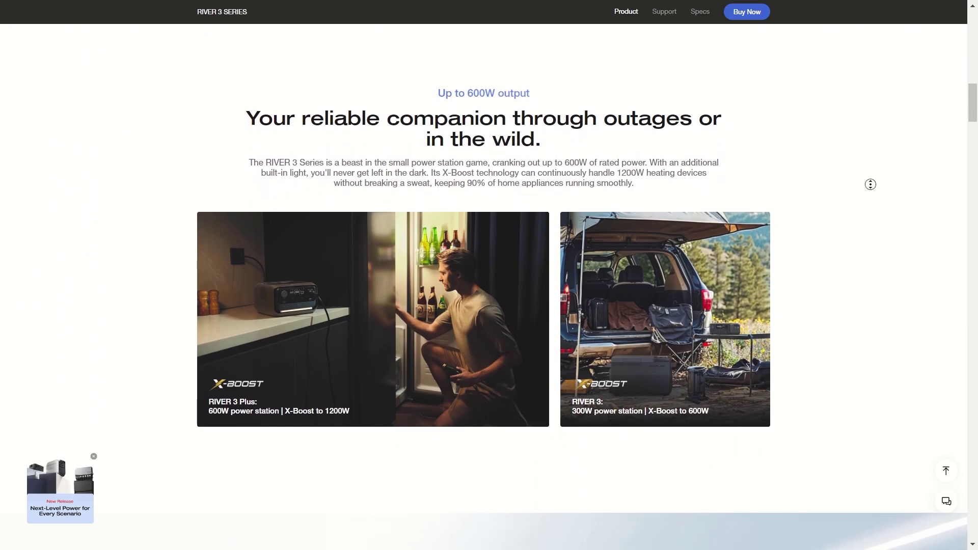
pyautogui.scroll(4, 867, 128)
pyautogui.scroll(10, 867, 128)
pyautogui.scroll(2, 877, 244)
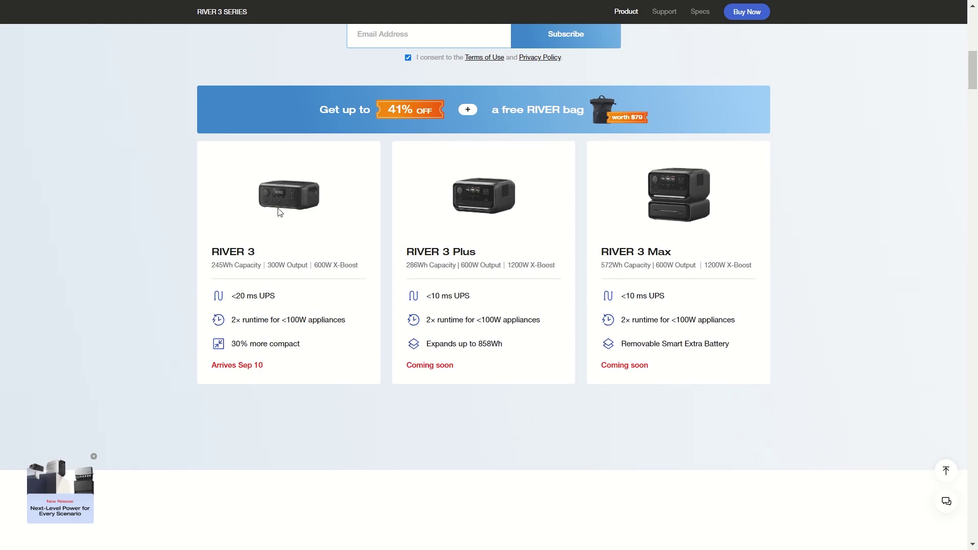
pyautogui.moveTo(231, 296); pyautogui.dragTo(290, 295)
pyautogui.click(217, 303)
pyautogui.moveTo(232, 343); pyautogui.dragTo(319, 343)
pyautogui.click(220, 352)
pyautogui.moveTo(267, 265); pyautogui.dragTo(308, 265)
pyautogui.click(274, 265)
pyautogui.moveTo(428, 345); pyautogui.dragTo(521, 348)
pyautogui.click(425, 351)
pyautogui.moveTo(406, 266); pyautogui.dragTo(500, 267)
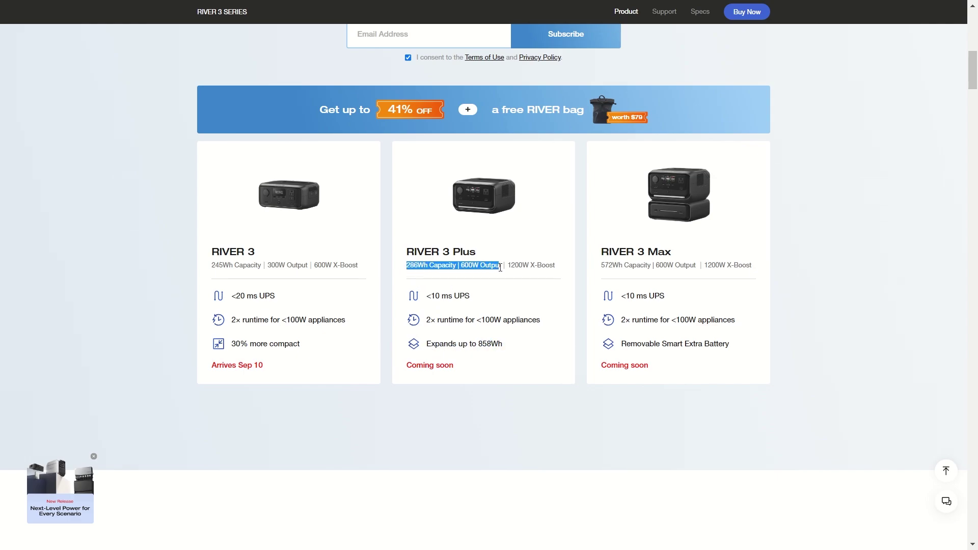
pyautogui.click(554, 298)
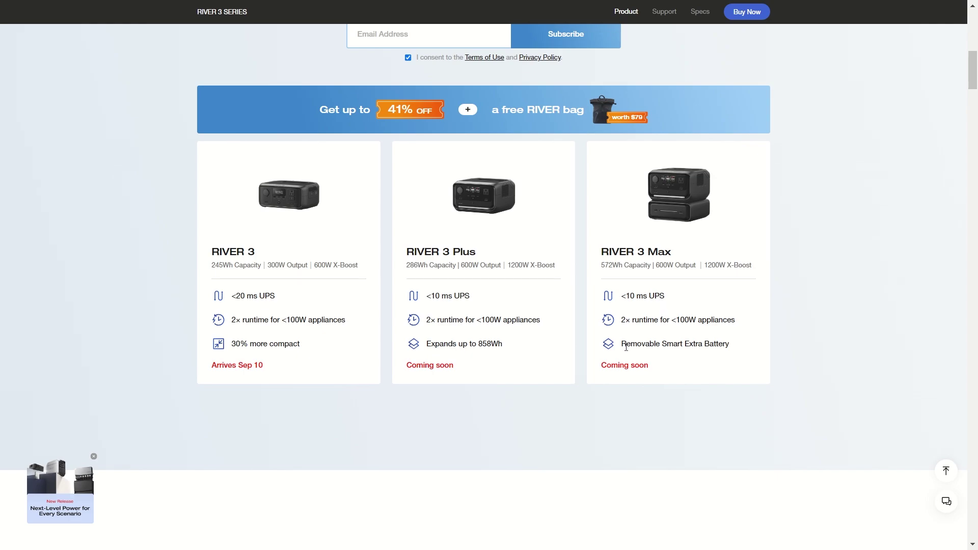
# Step: Autoscroll past the outages and outdoors sections and X-CORE 3.0 banner to What's in the box
pyautogui.middleClick(830, 315)
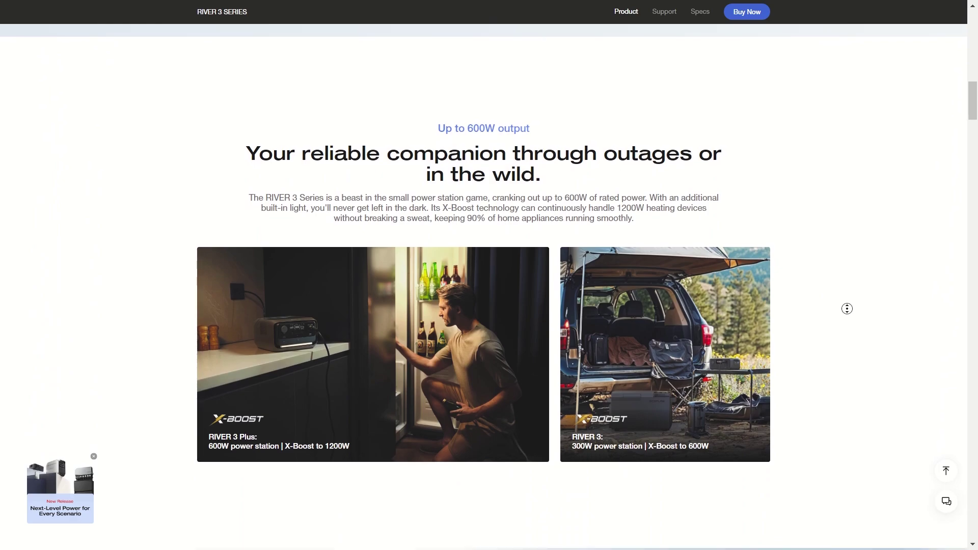
pyautogui.click(376, 305)
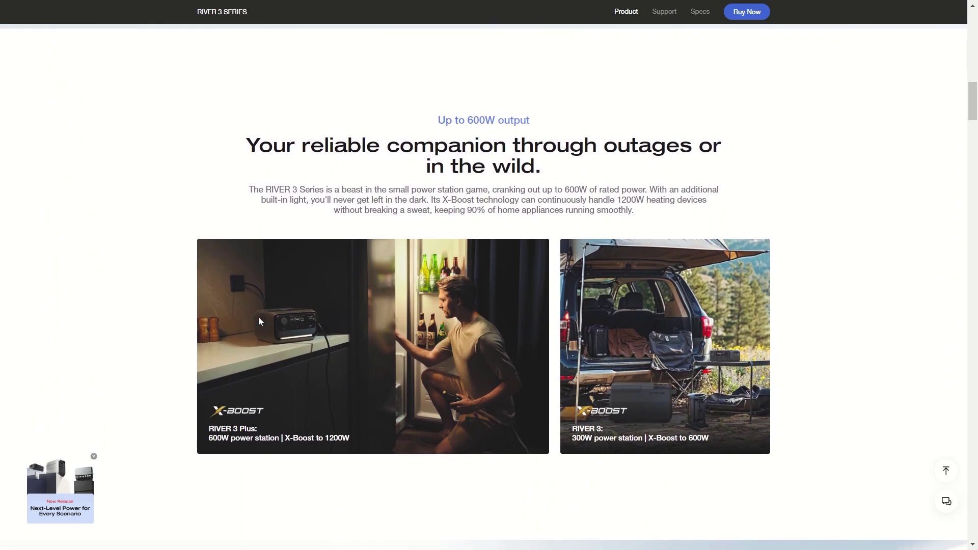
pyautogui.middleClick(860, 324)
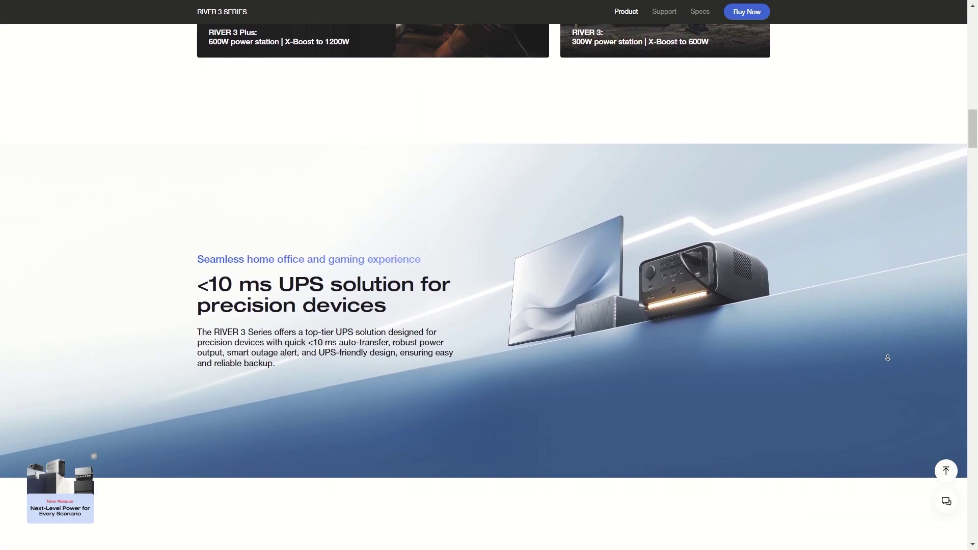
pyautogui.click(732, 242)
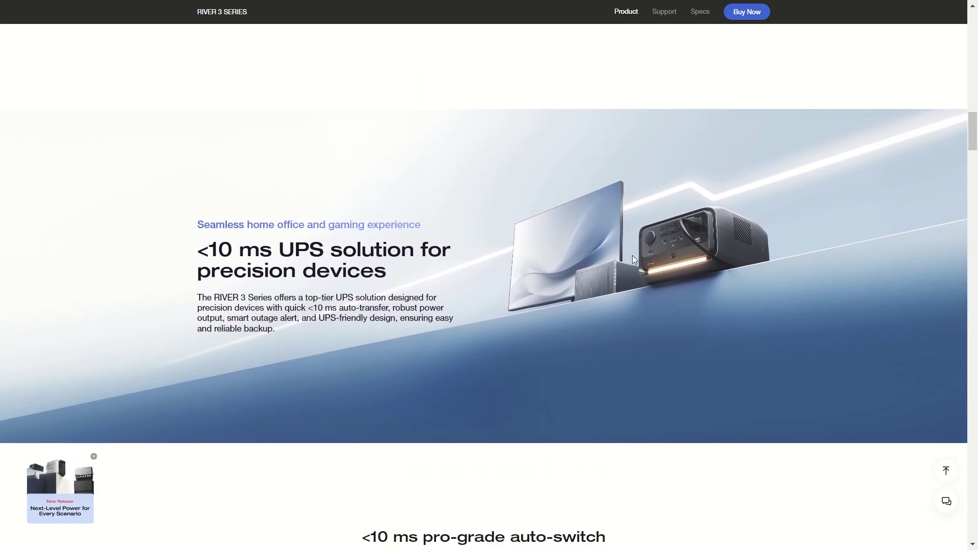
pyautogui.middleClick(856, 231)
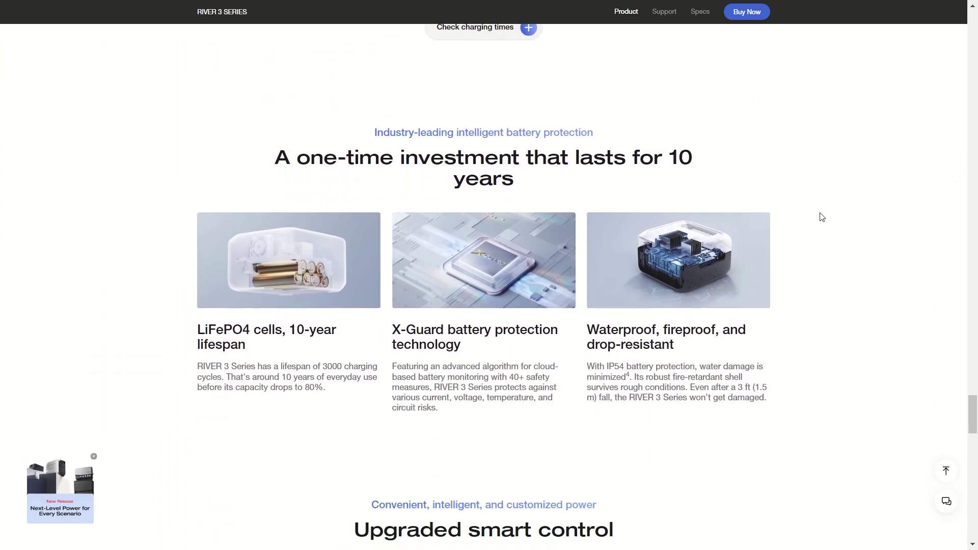
pyautogui.click(826, 217)
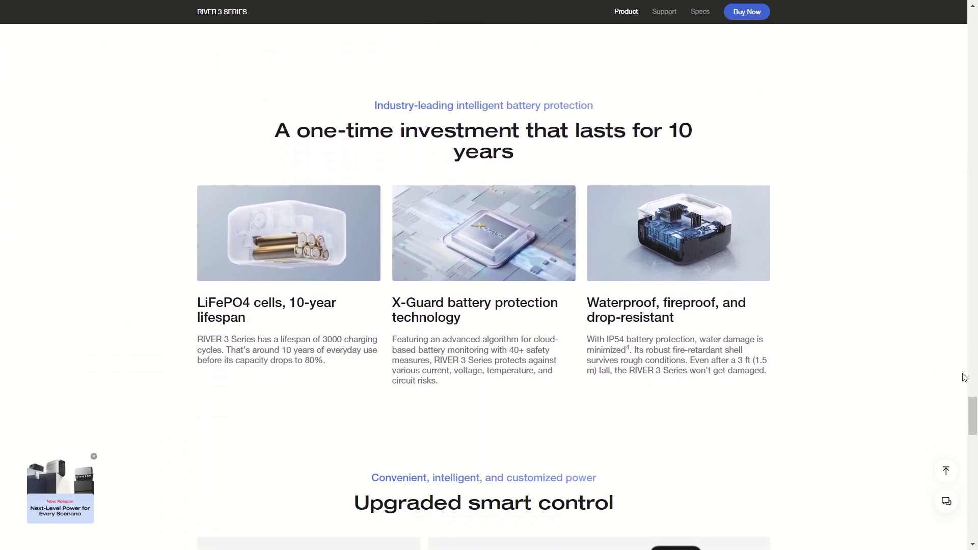
pyautogui.scroll(-4, 849, 378)
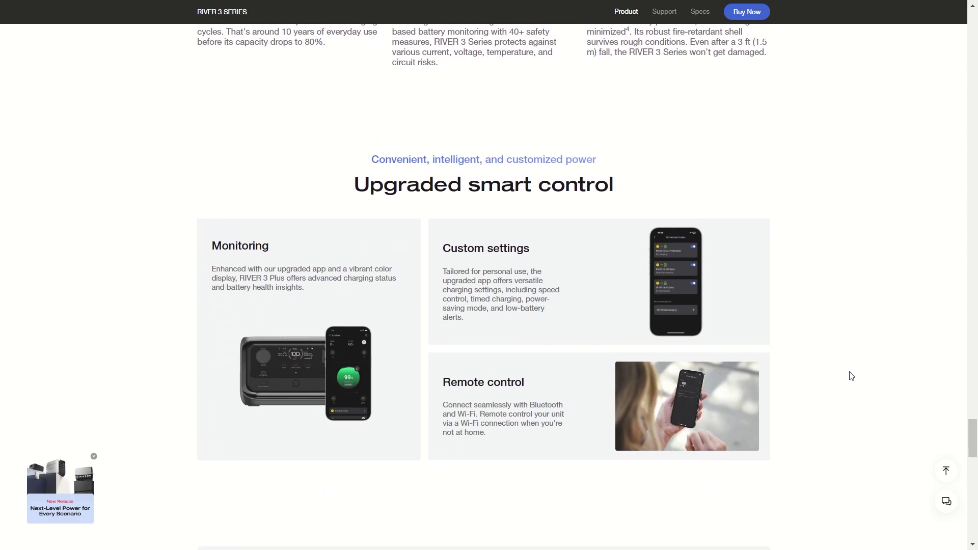
pyautogui.middleClick(850, 376)
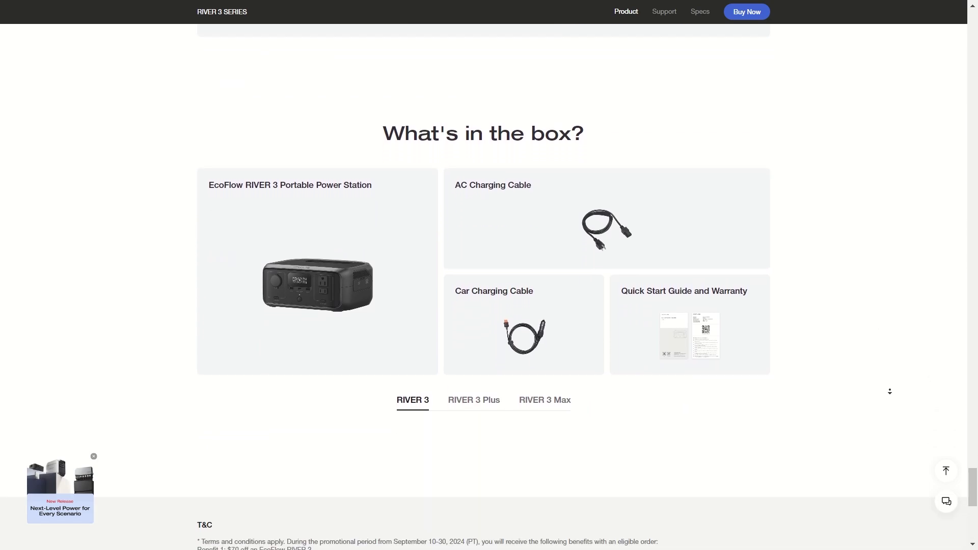
# Step: Compare the RIVER 3 Plus and RIVER 3 Max box contents, then show Solar charging
pyautogui.click(886, 391)
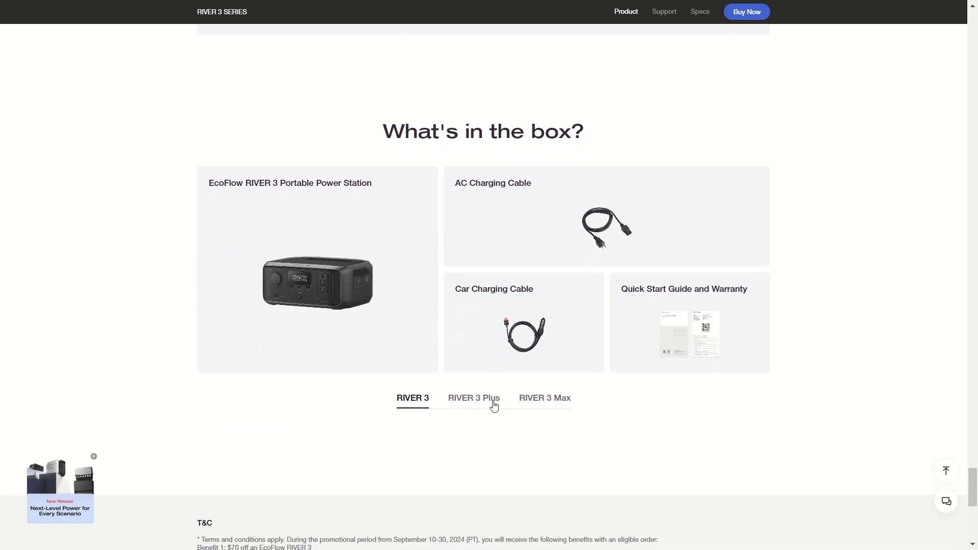
pyautogui.doubleClick(493, 400)
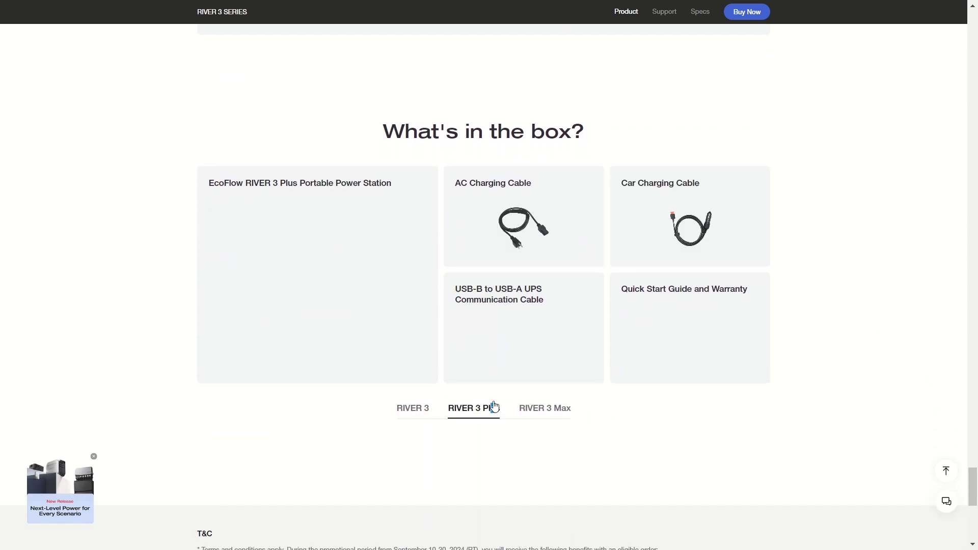
pyautogui.click(558, 413)
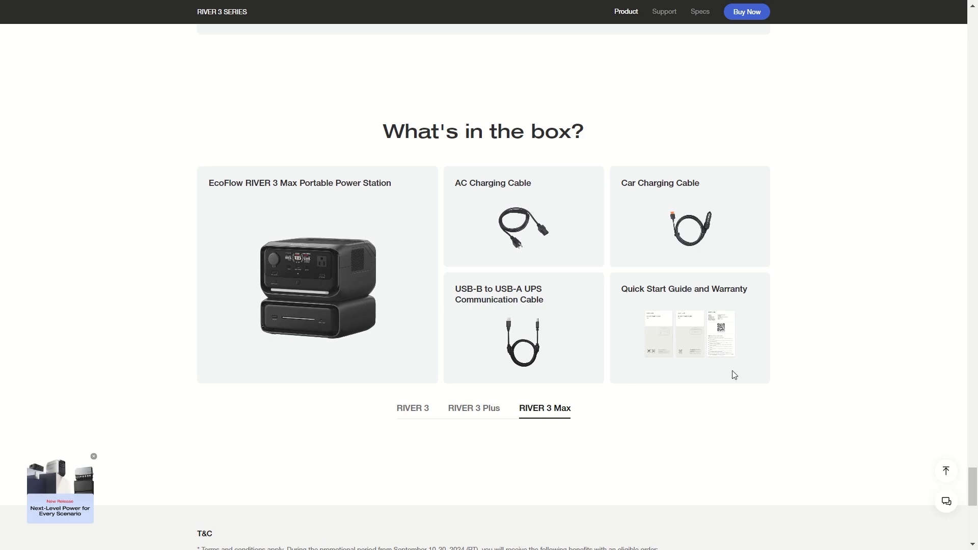
pyautogui.moveTo(972, 489); pyautogui.dragTo(973, 381)
pyautogui.click(425, 414)
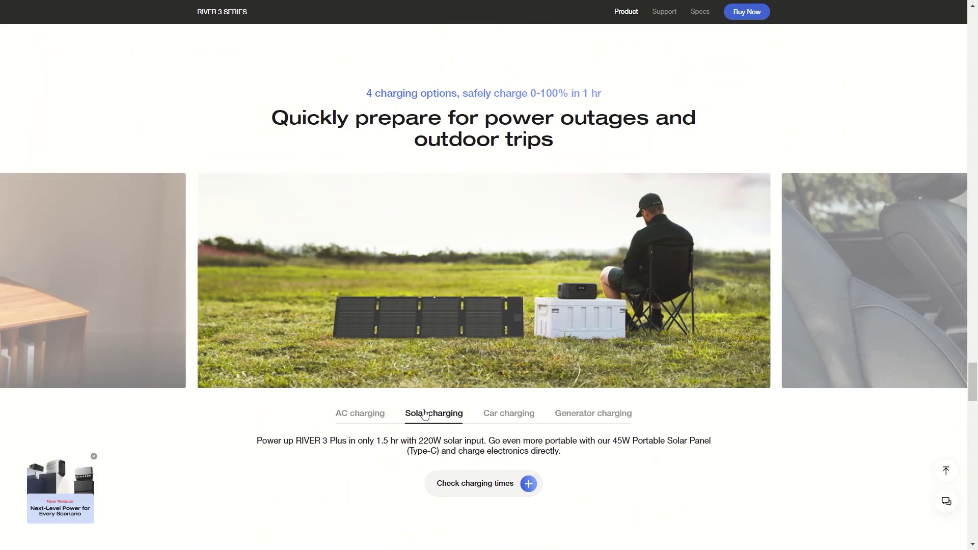
# Step: Show the Car charging and Generator charging options
pyautogui.click(501, 416)
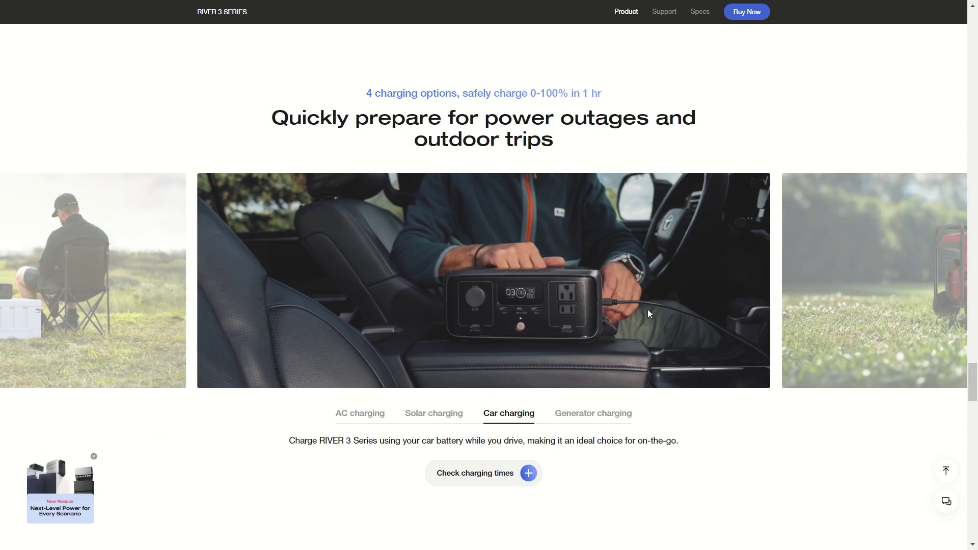
pyautogui.click(618, 420)
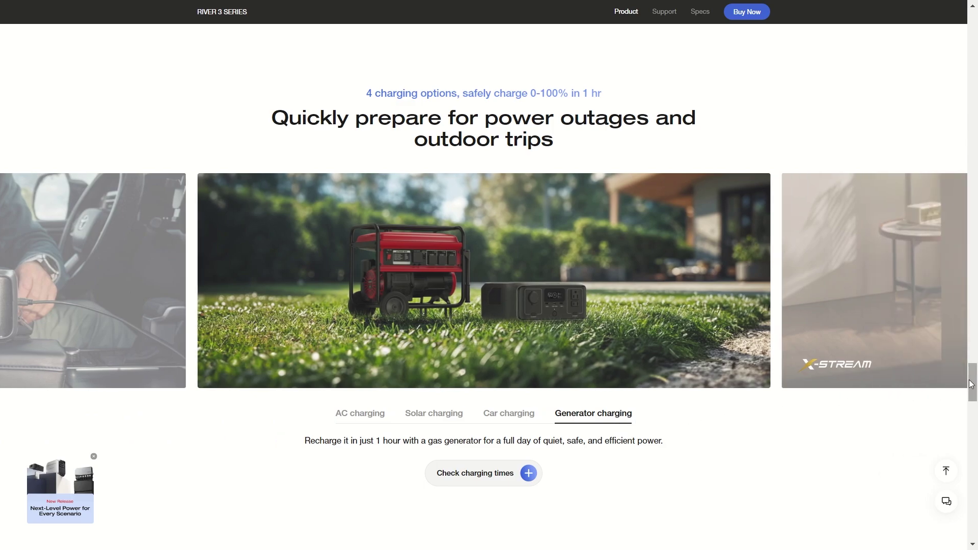
pyautogui.moveTo(973, 382); pyautogui.dragTo(972, 346)
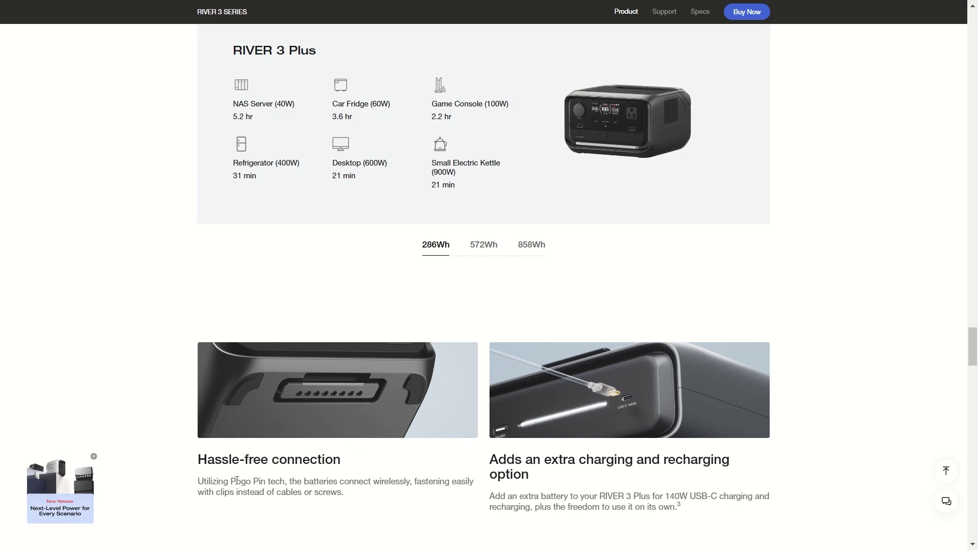
pyautogui.scroll(-1, 743, 409)
pyautogui.scroll(5, 744, 408)
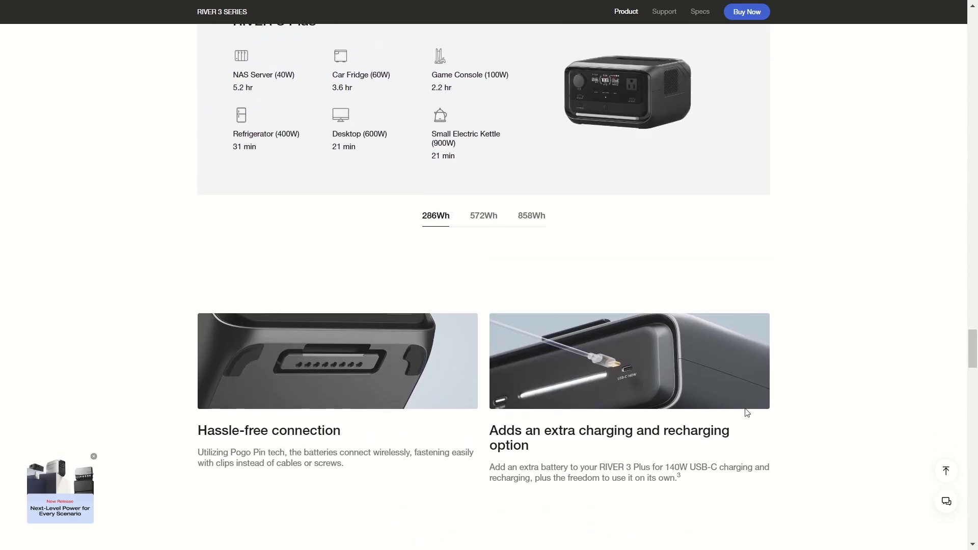
# Step: Switch the capacity runtimes from 572Wh to 858Wh for RIVER 3 Max Plus
pyautogui.click(489, 440)
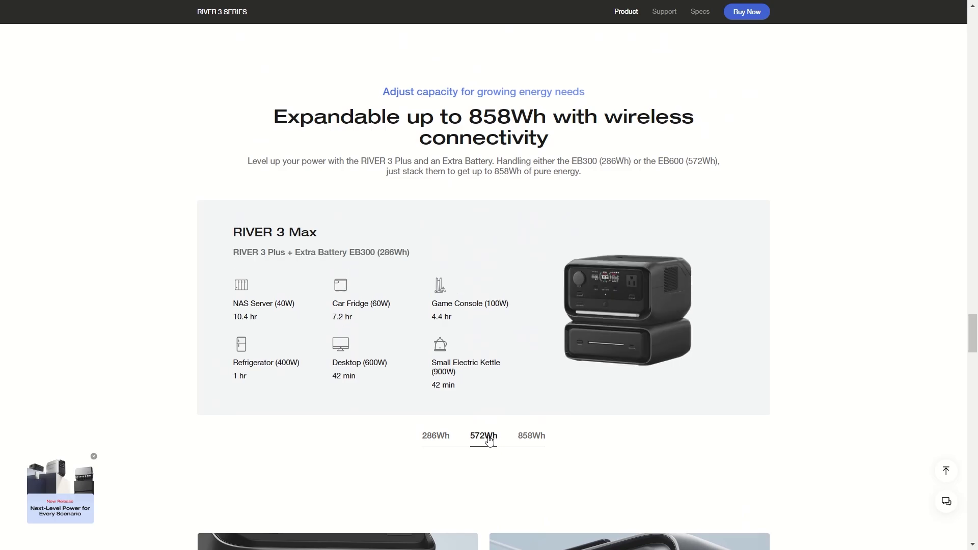
pyautogui.click(532, 440)
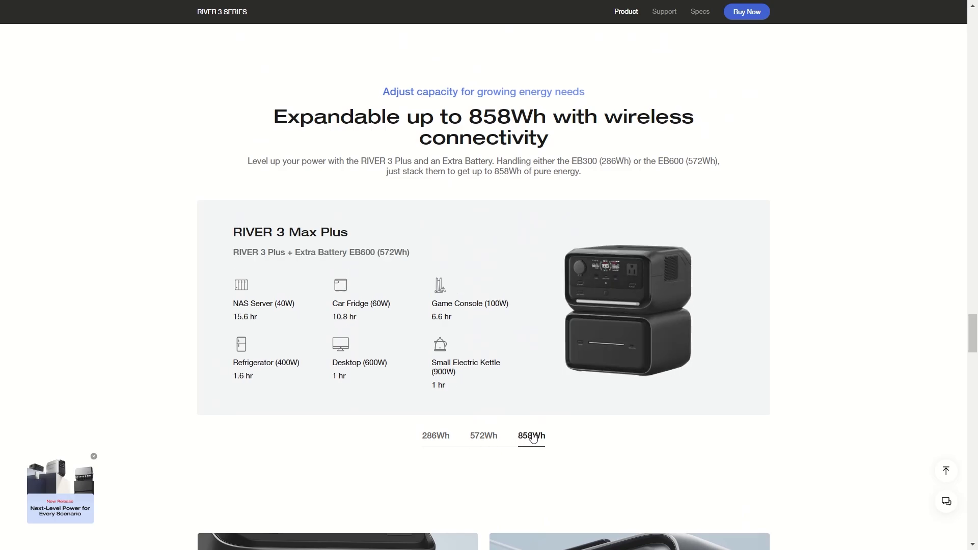